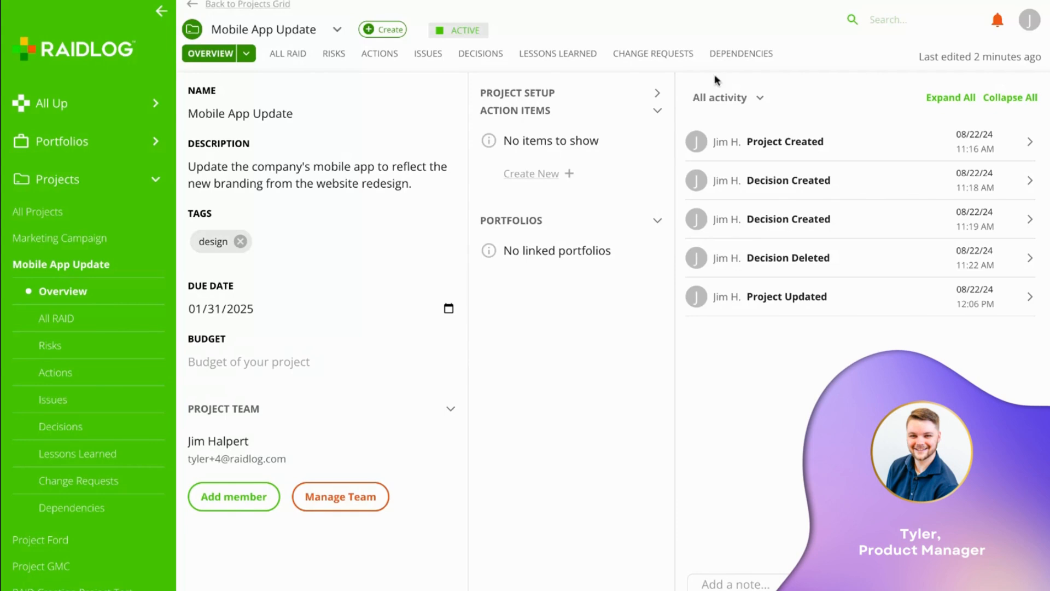
- Start a new dependency from the project's Dependencies list
{"action": "left_click", "coordinate": [745, 52]}
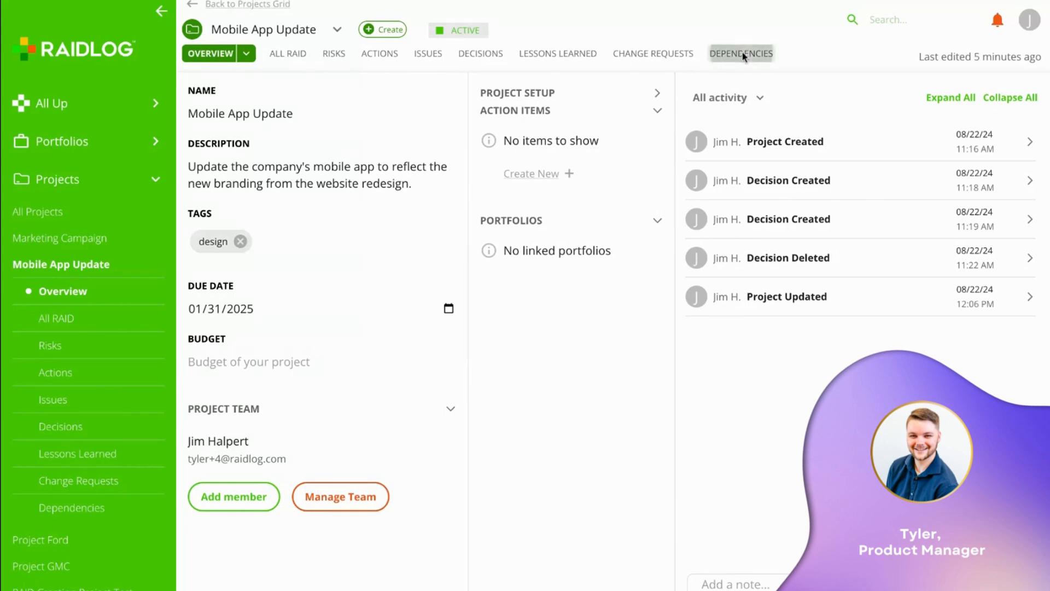
{"action": "left_click", "coordinate": [396, 34]}
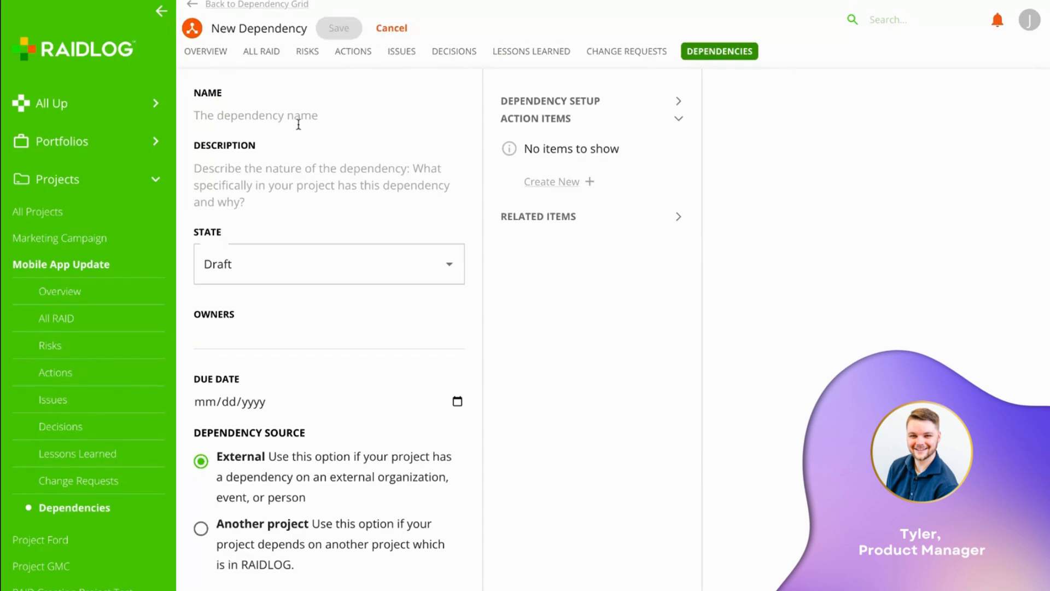
{"action": "left_click", "coordinate": [265, 113]}
- Name it 'External Development Team', correcting the 'Developement' typo
{"action": "type", "text": "Dev"}
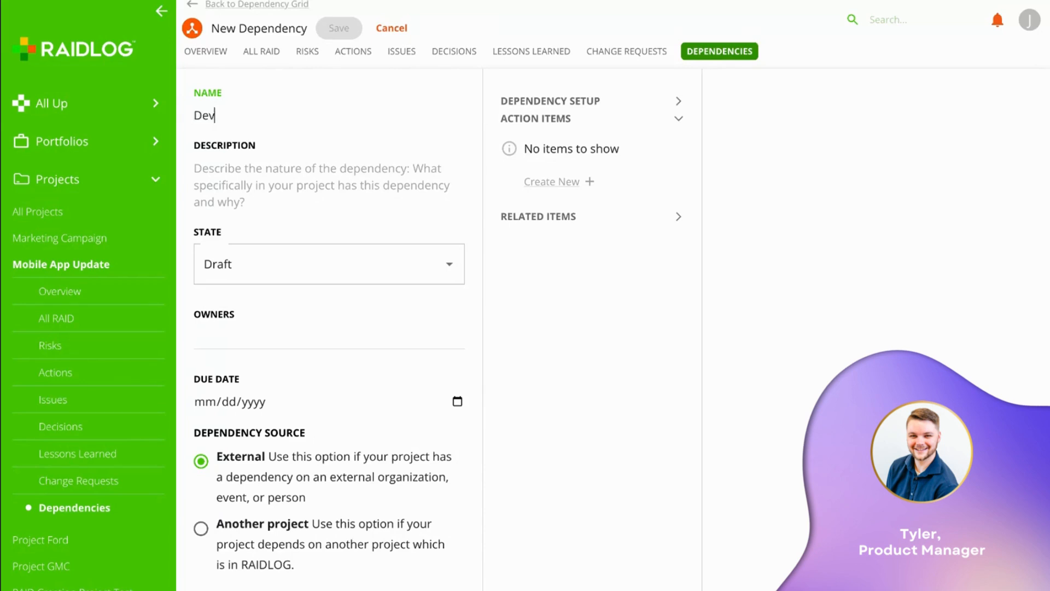
{"action": "type", "text": "elopement Team"}
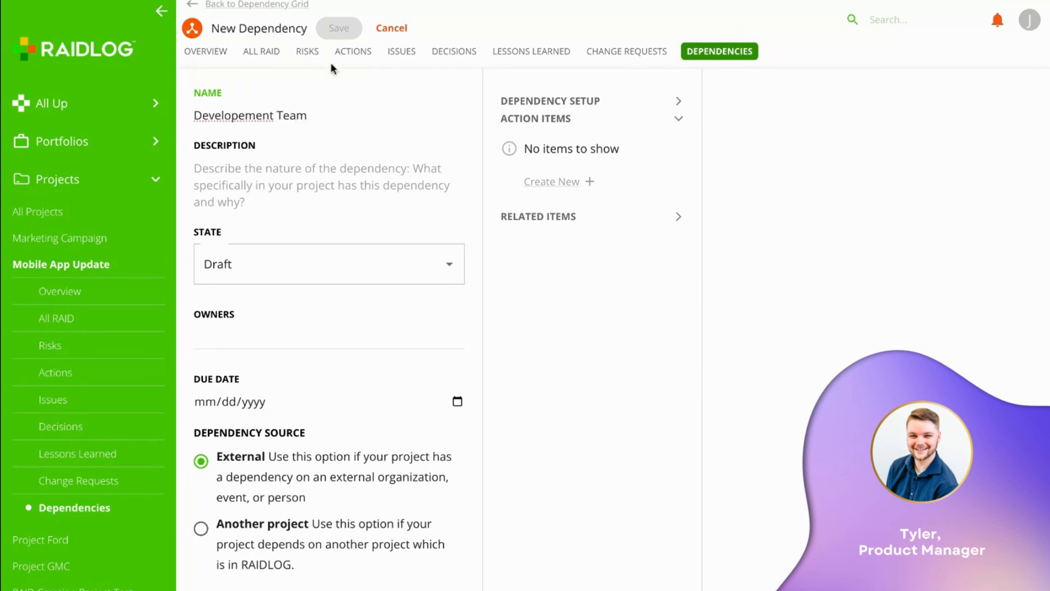
{"action": "double_click", "coordinate": [240, 117]}
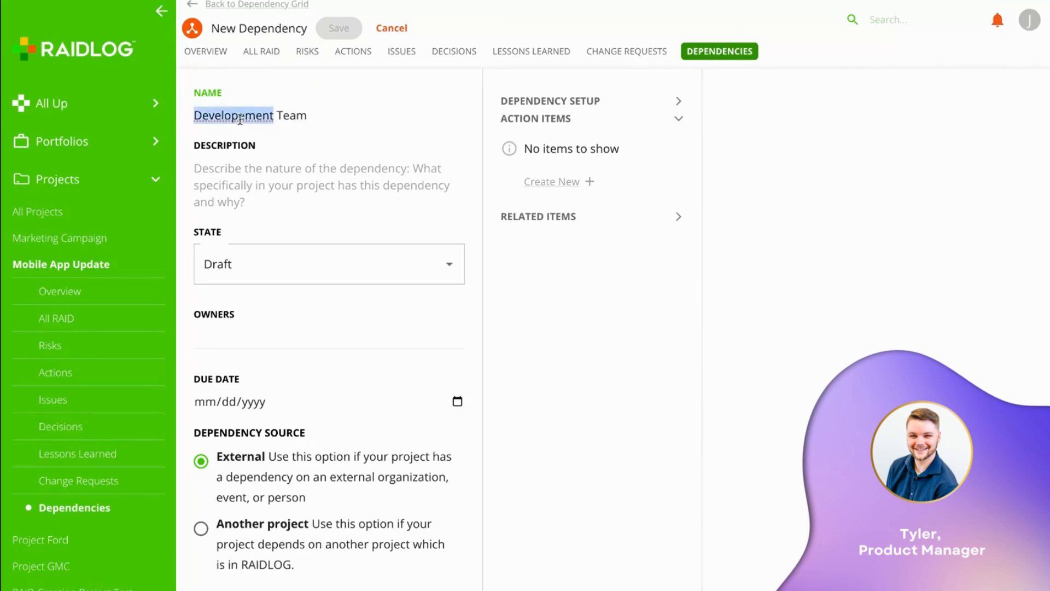
{"action": "left_click", "coordinate": [258, 116]}
{"action": "key", "text": "BackSpace"}
{"action": "key", "text": "Home"}
{"action": "type", "text": "External"}
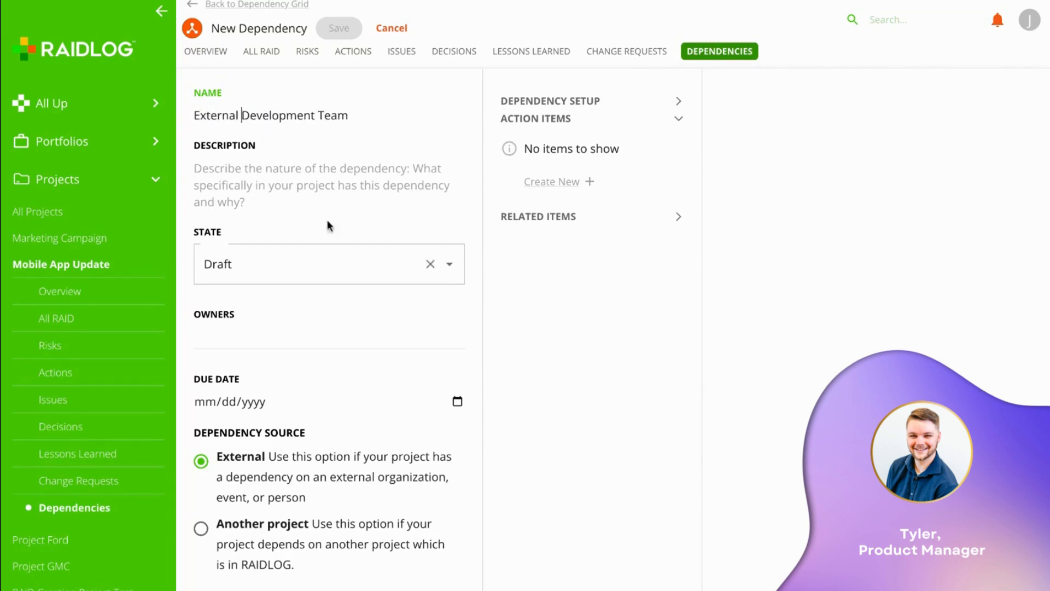
{"action": "scroll", "coordinate": [304, 204], "scroll_direction": "down", "scroll_amount": 2}
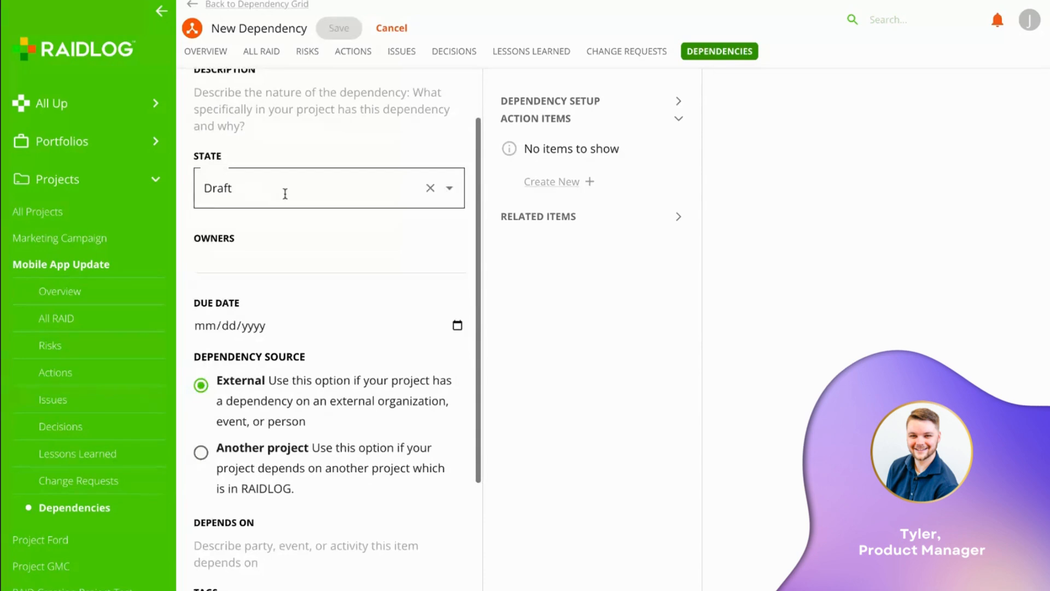
- Set the dependency state to Active and its source to Another project
{"action": "left_click", "coordinate": [284, 191]}
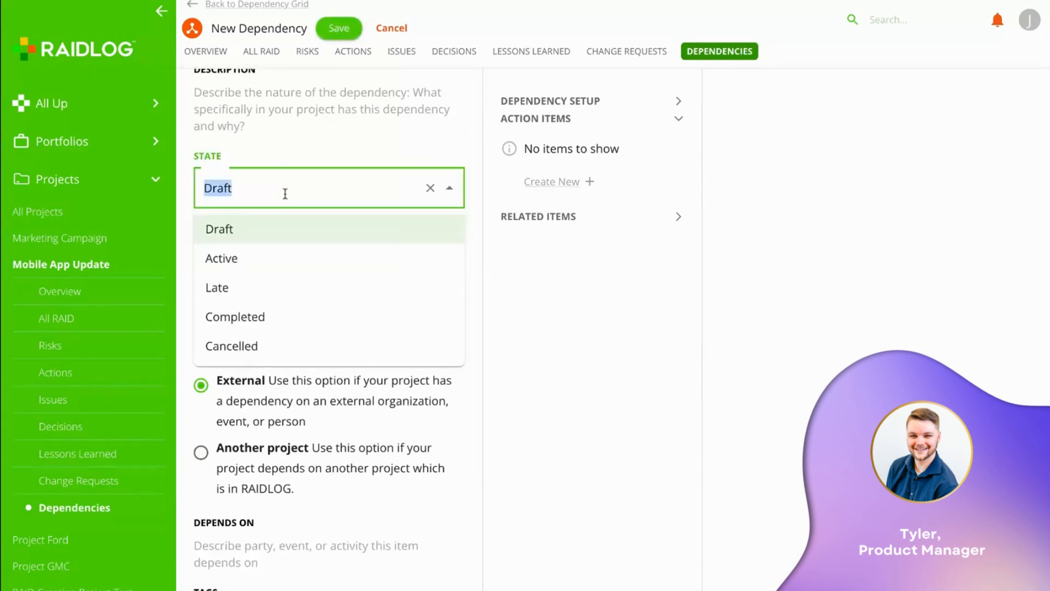
{"action": "left_click", "coordinate": [261, 259]}
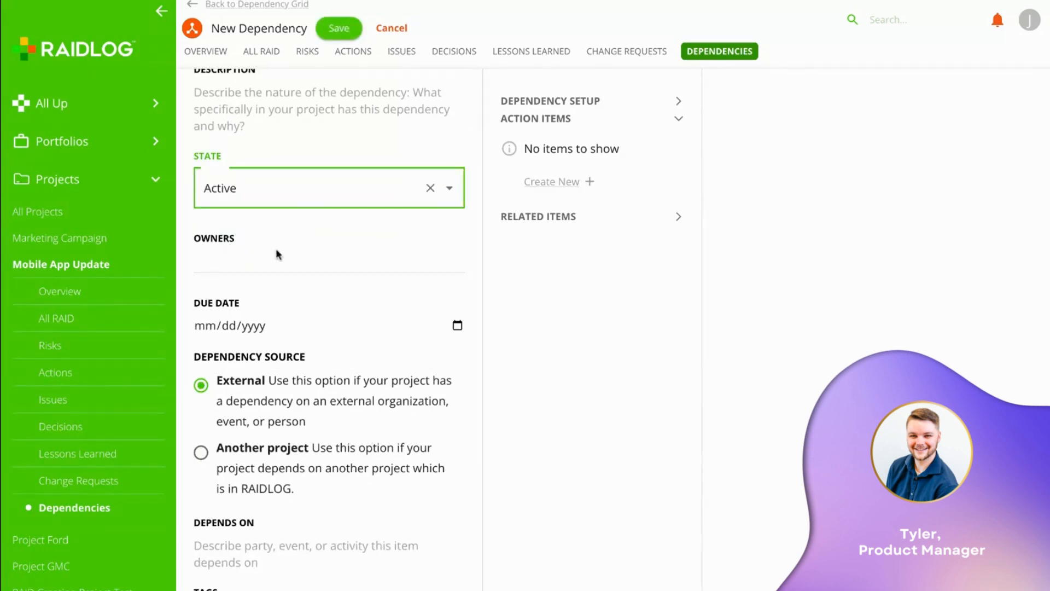
{"action": "scroll", "coordinate": [276, 250], "scroll_direction": "down", "scroll_amount": 2}
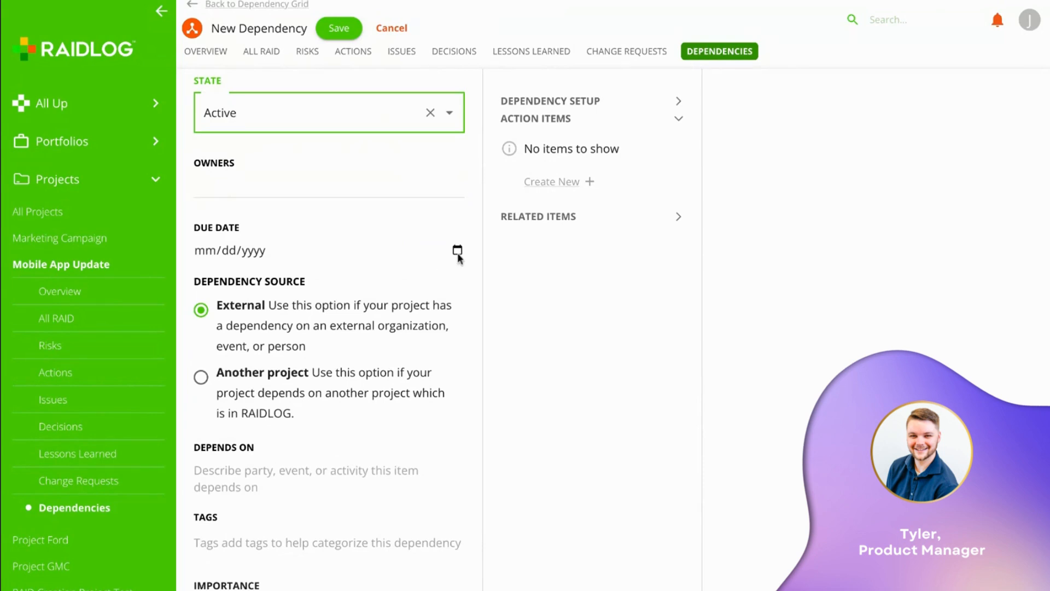
{"action": "scroll", "coordinate": [302, 257], "scroll_direction": "down", "scroll_amount": 2}
{"action": "scroll", "coordinate": [302, 257], "scroll_direction": "down", "scroll_amount": 2}
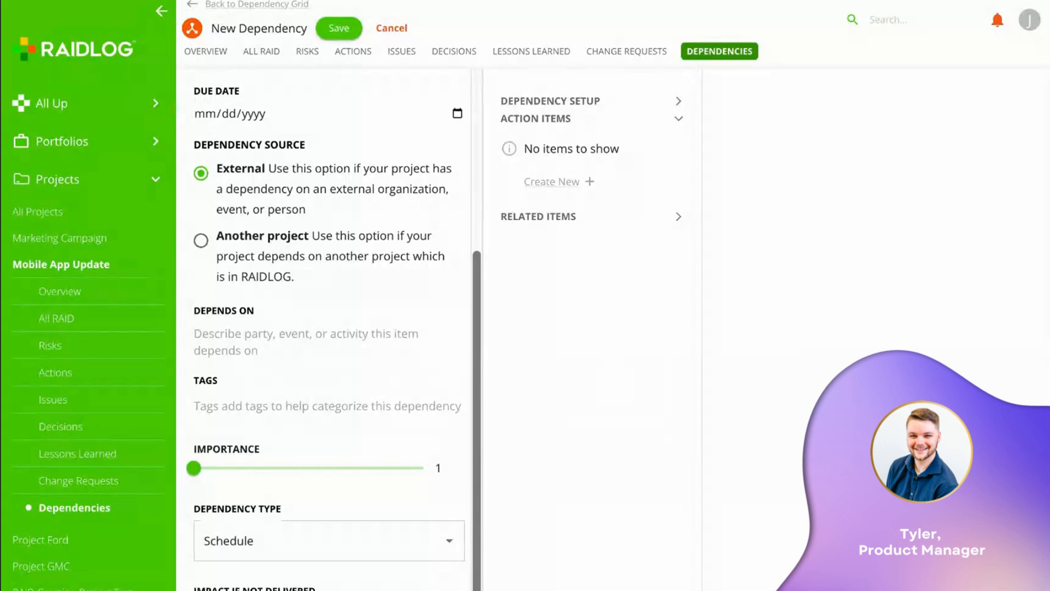
{"action": "left_click", "coordinate": [233, 240]}
{"action": "left_click", "coordinate": [269, 343]}
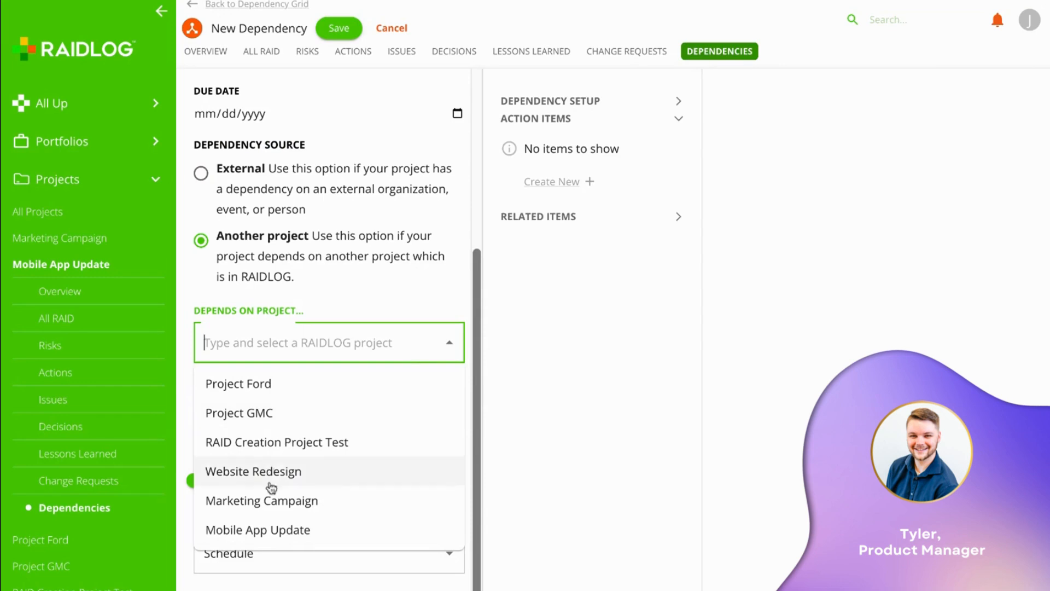
- Choose Marketing Campaign, importance 48, type Supplier / Vendor, and save the dependency
{"action": "left_click", "coordinate": [268, 511]}
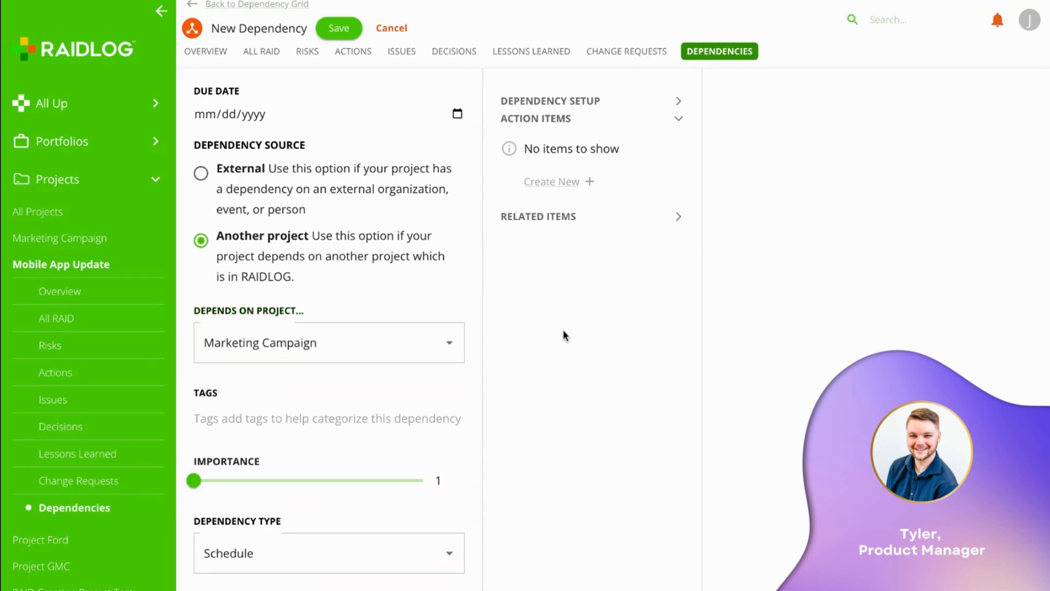
{"action": "scroll", "coordinate": [367, 368], "scroll_direction": "down", "scroll_amount": 1}
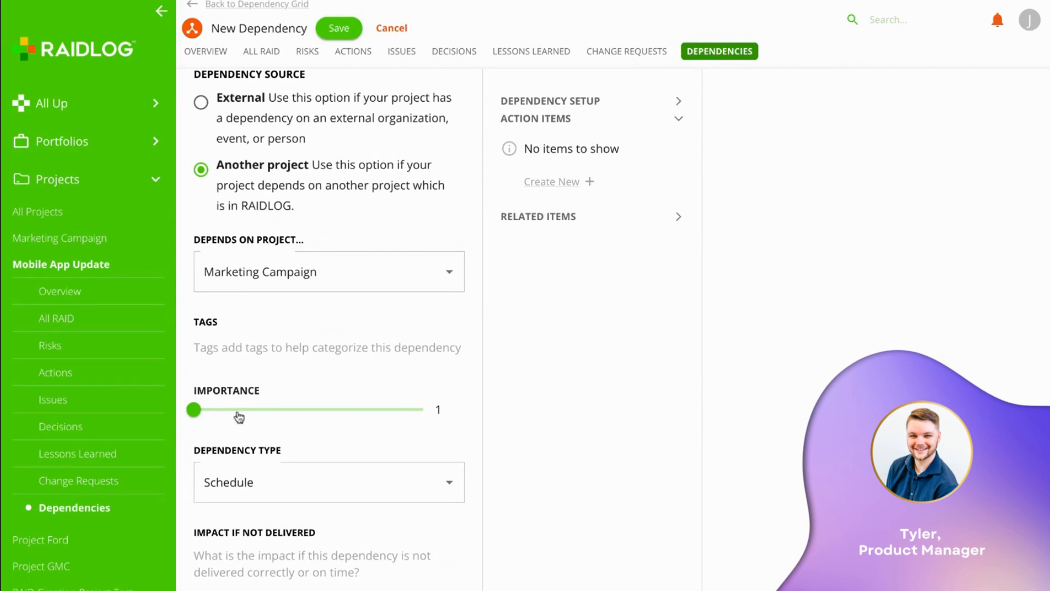
{"action": "left_click", "coordinate": [302, 410]}
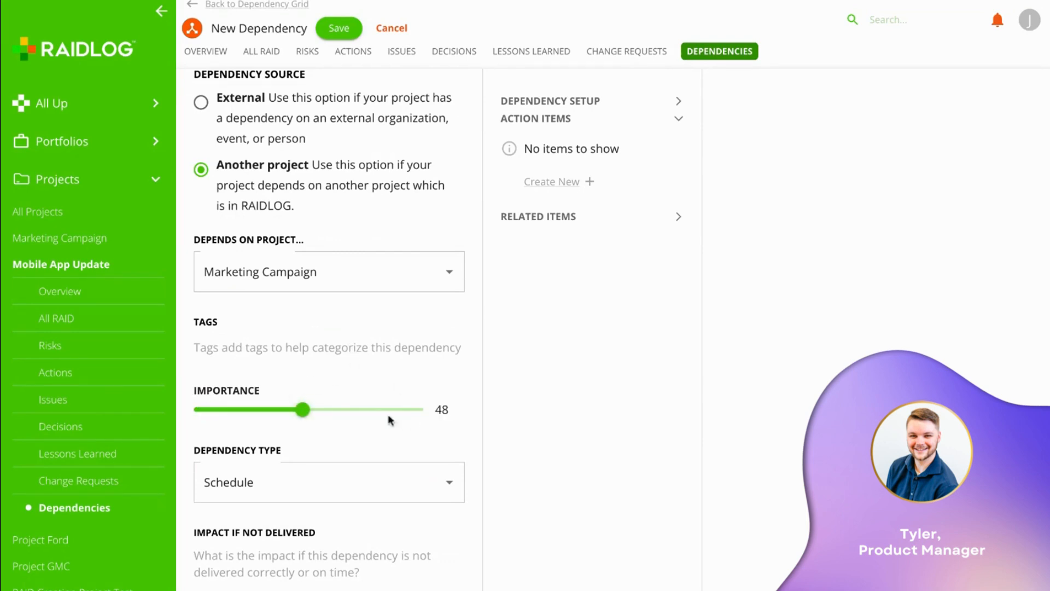
{"action": "left_click", "coordinate": [359, 484]}
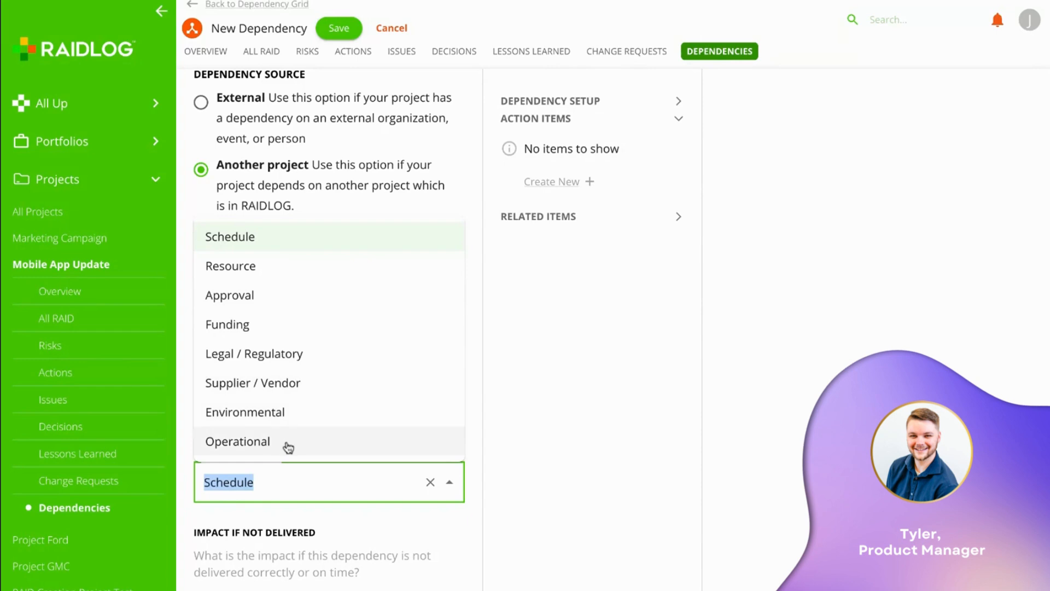
{"action": "left_click", "coordinate": [315, 388]}
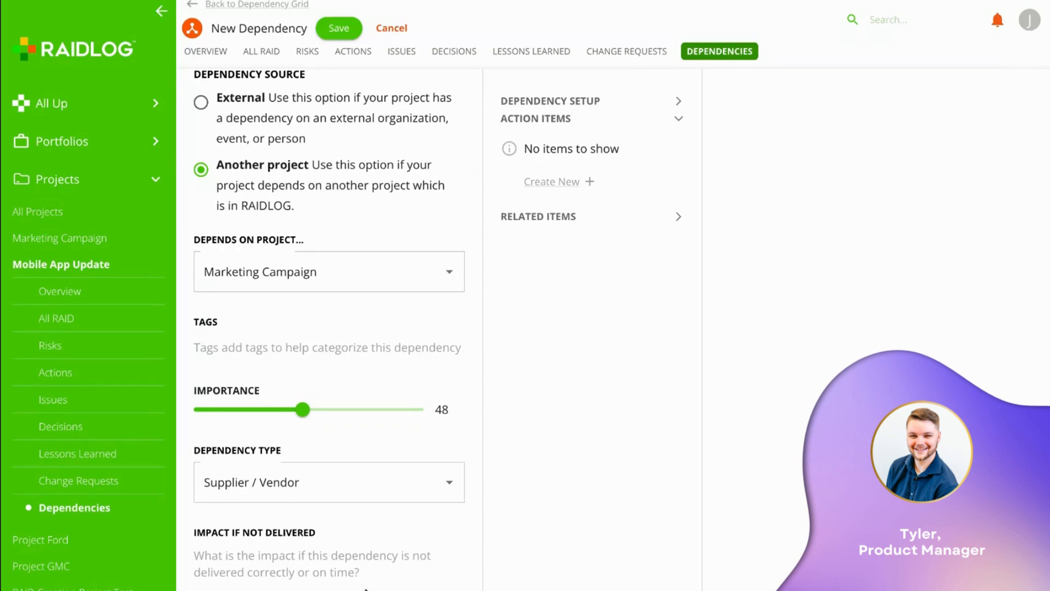
{"action": "left_click", "coordinate": [338, 30]}
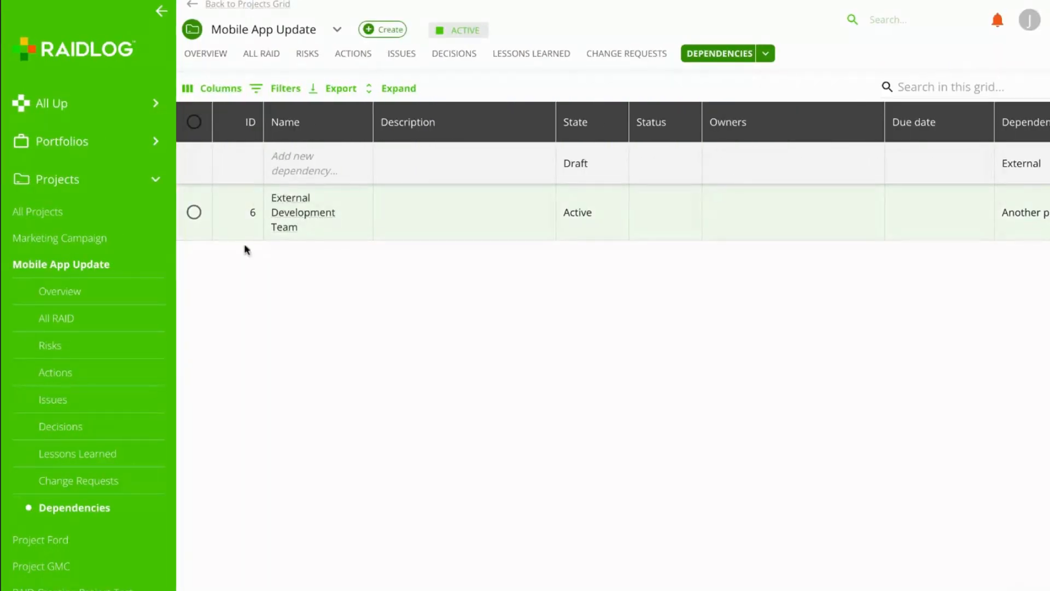
- Open dependency 6's details, review its Marketing Campaign link, and expand Related Items
{"action": "left_click", "coordinate": [286, 212]}
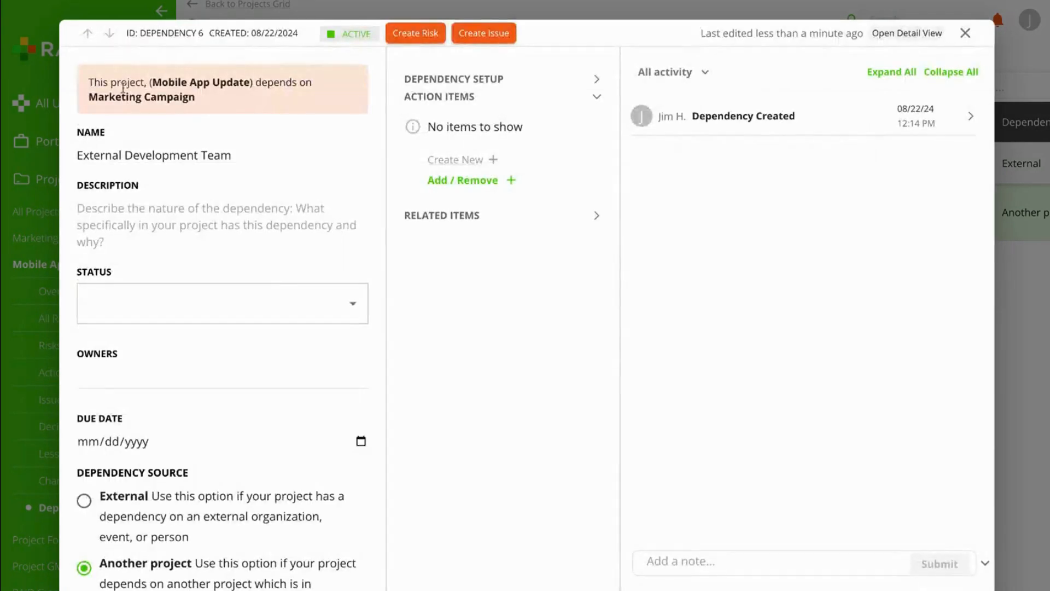
{"action": "triple_click", "coordinate": [87, 81]}
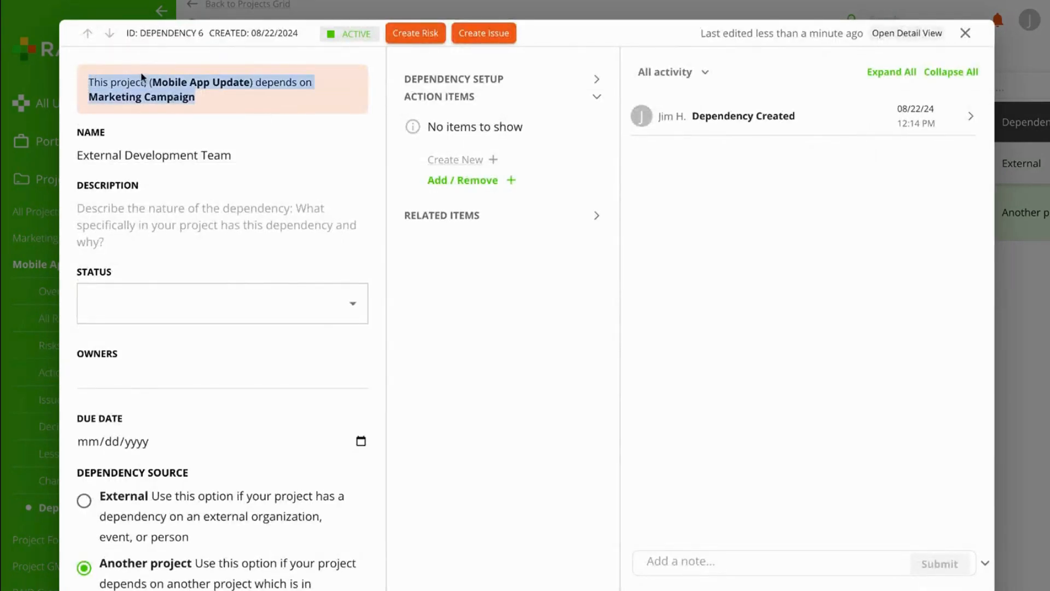
{"action": "left_click", "coordinate": [273, 128]}
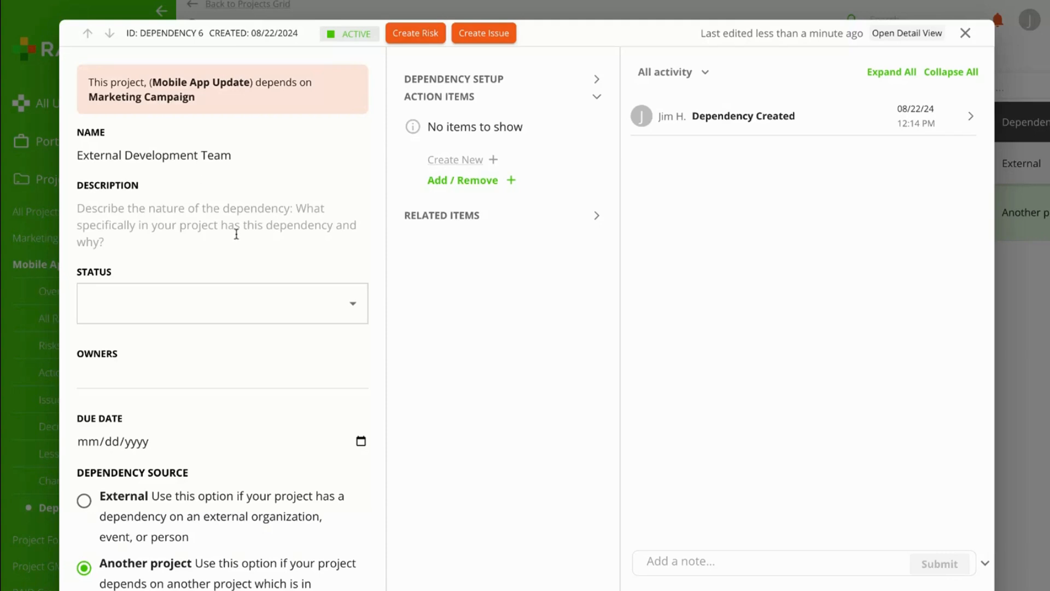
{"action": "scroll", "coordinate": [234, 231], "scroll_direction": "down", "scroll_amount": 1}
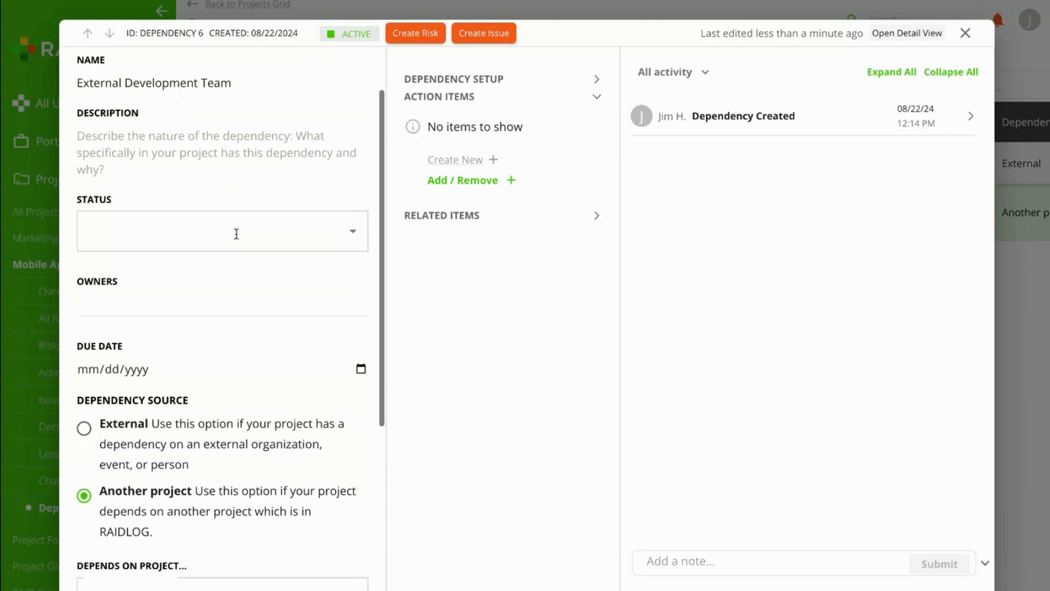
{"action": "left_click", "coordinate": [465, 219]}
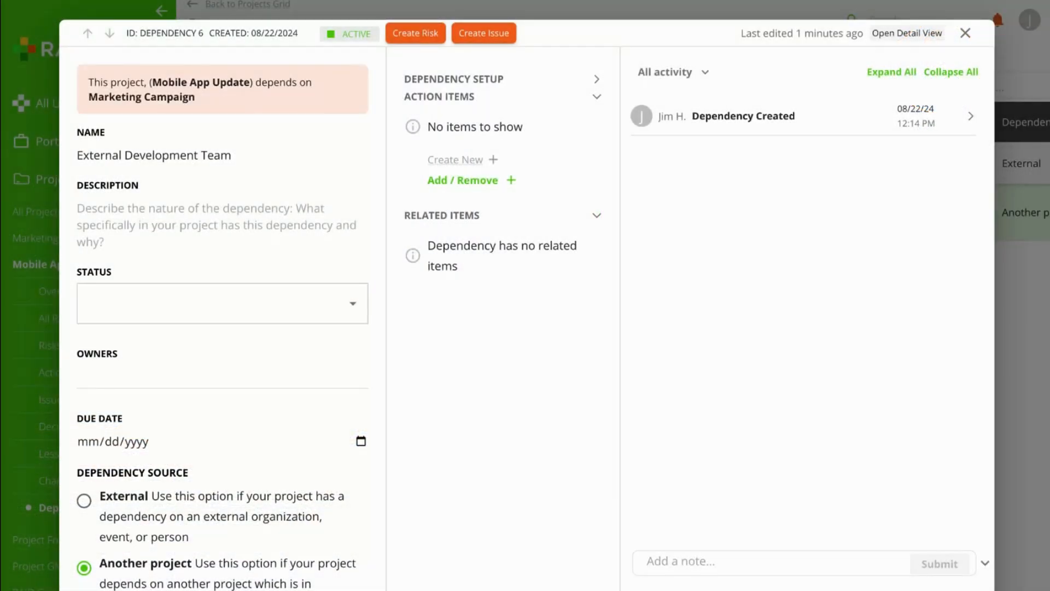
- Close the dependency panel and show All RAID under All Up
{"action": "left_click", "coordinate": [965, 33]}
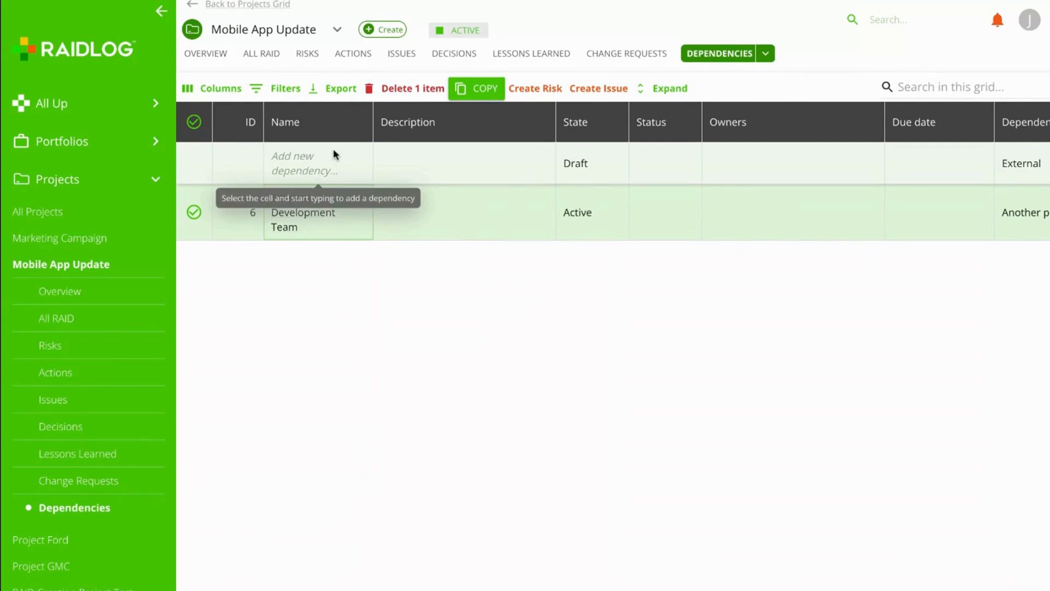
{"action": "left_click", "coordinate": [78, 117]}
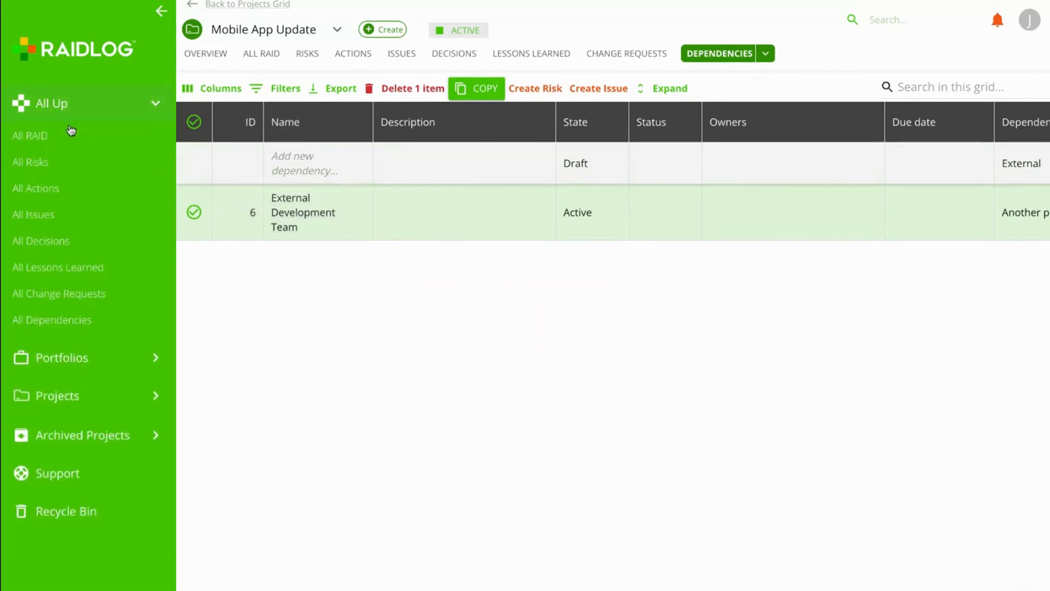
{"action": "left_click", "coordinate": [46, 136]}
{"action": "scroll", "coordinate": [508, 252], "scroll_direction": "down", "scroll_amount": 5}
{"action": "scroll", "coordinate": [505, 264], "scroll_direction": "up", "scroll_amount": 5}
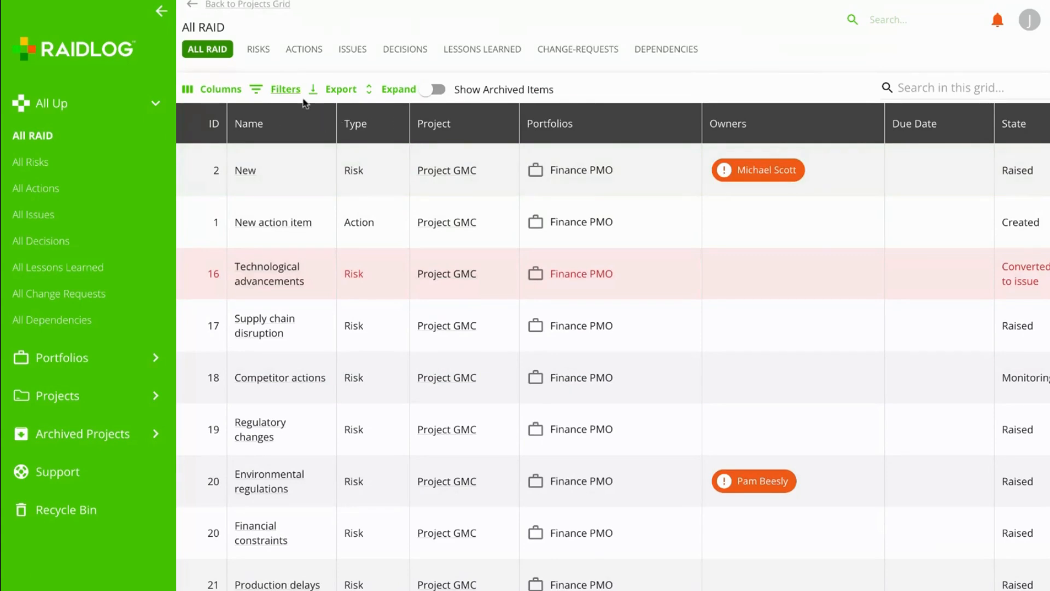
- Filter the All RAID grid on Owners 'is empty' and review the results
{"action": "left_click", "coordinate": [275, 98]}
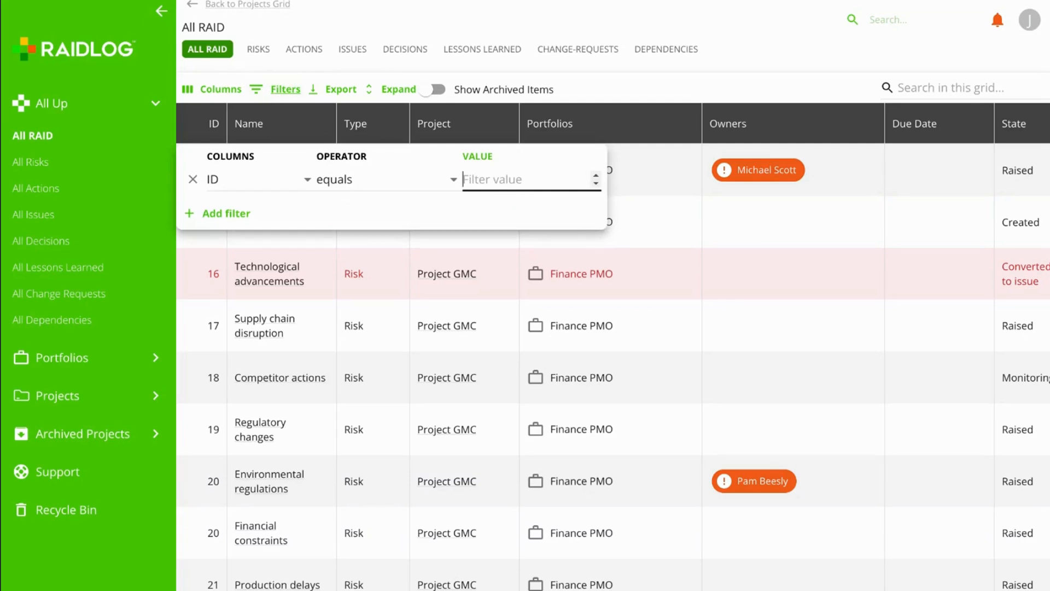
{"action": "left_click", "coordinate": [233, 181]}
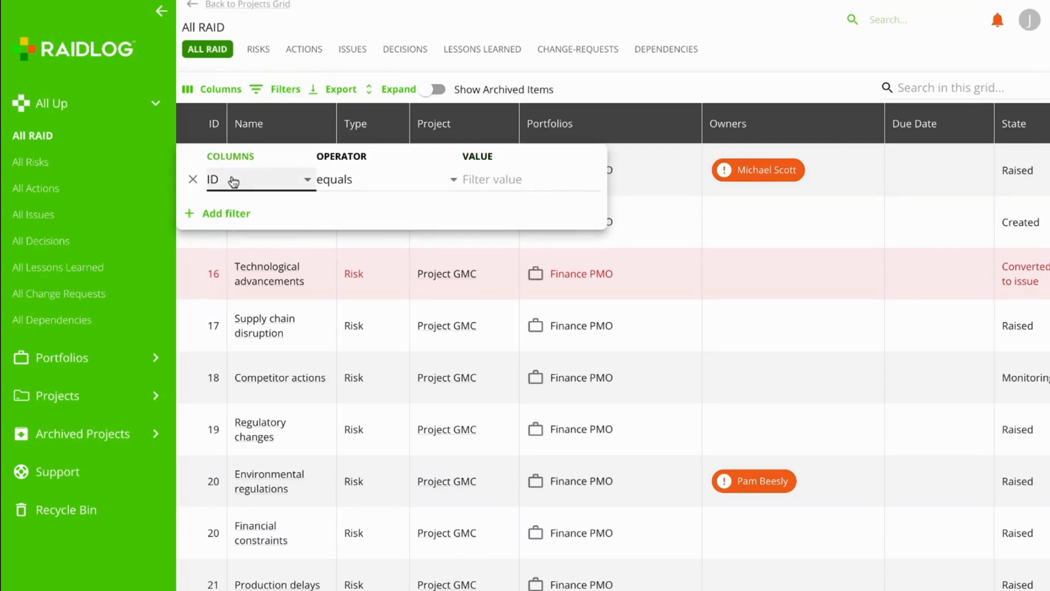
{"action": "left_click", "coordinate": [363, 227]}
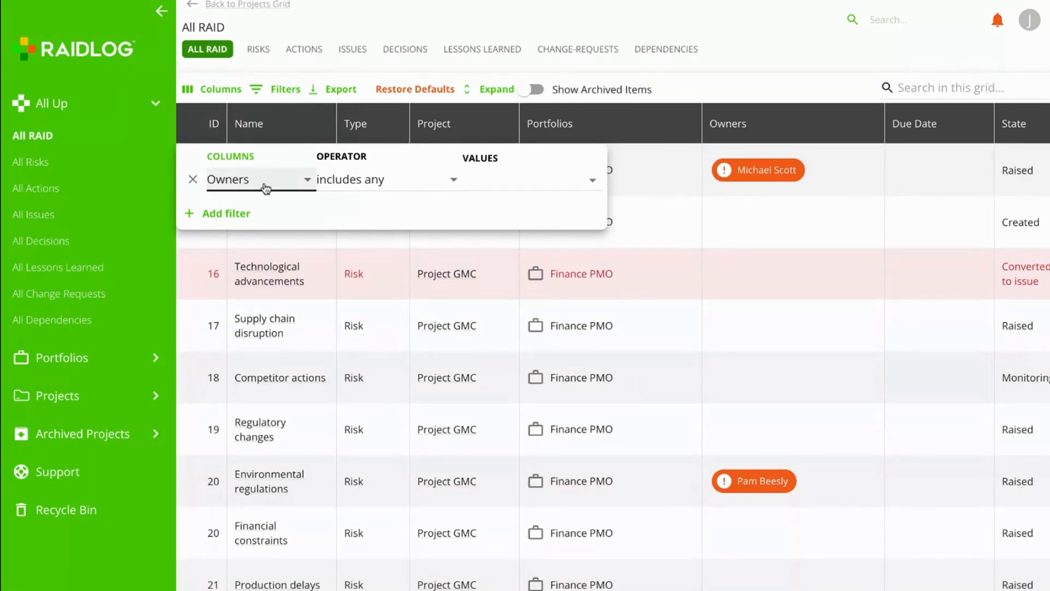
{"action": "left_click", "coordinate": [360, 191]}
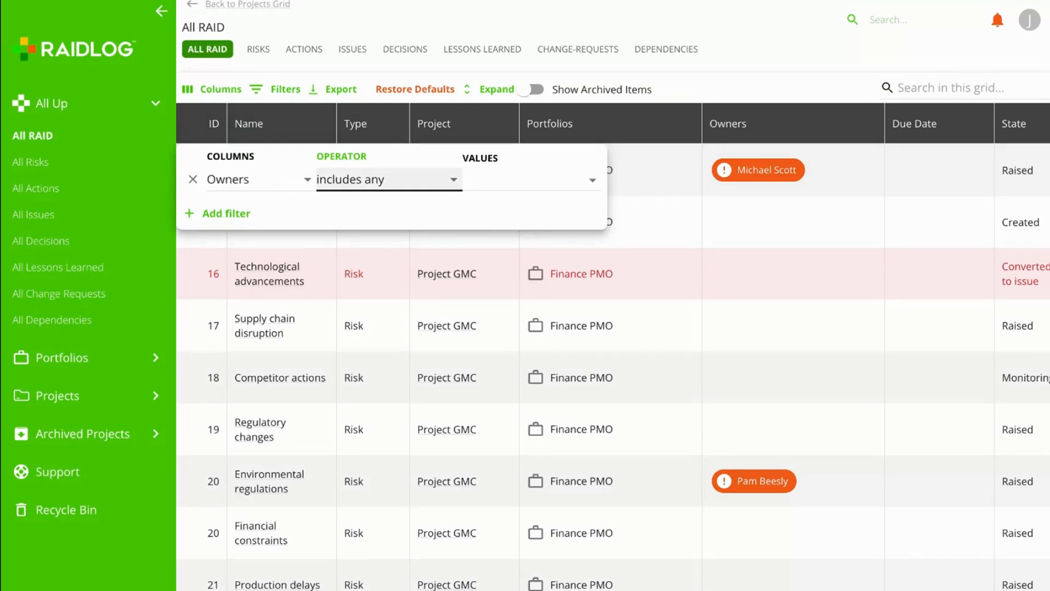
{"action": "left_click", "coordinate": [427, 218]}
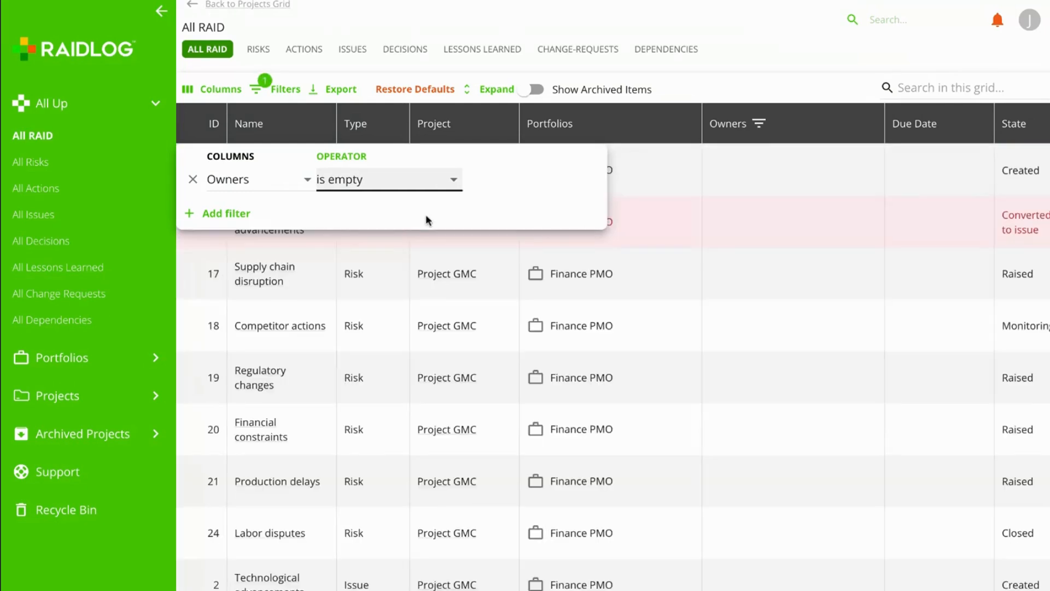
{"action": "left_click", "coordinate": [711, 64]}
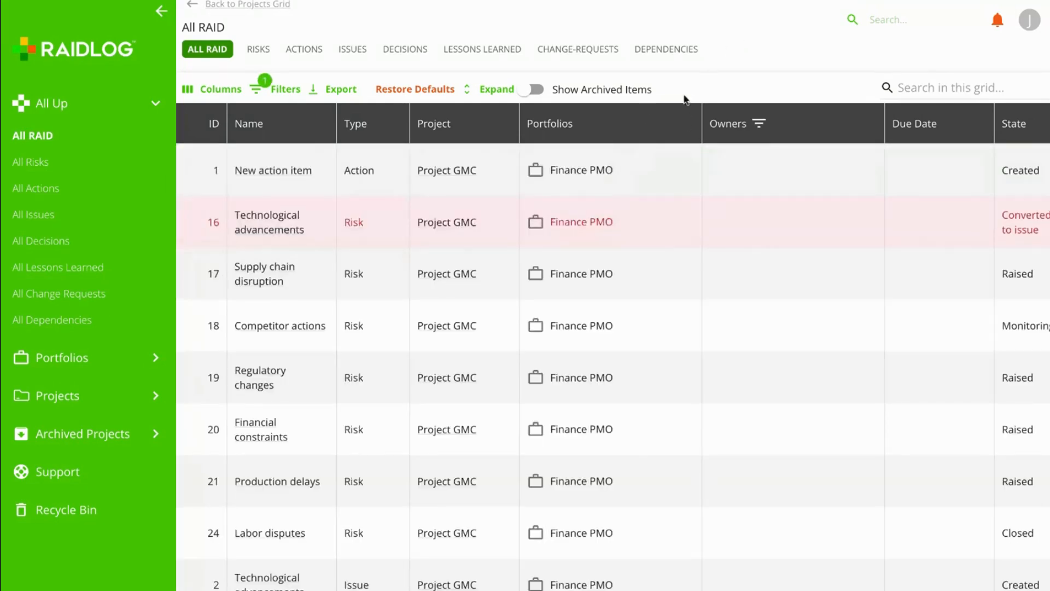
{"action": "scroll", "coordinate": [573, 348], "scroll_direction": "down", "scroll_amount": 5}
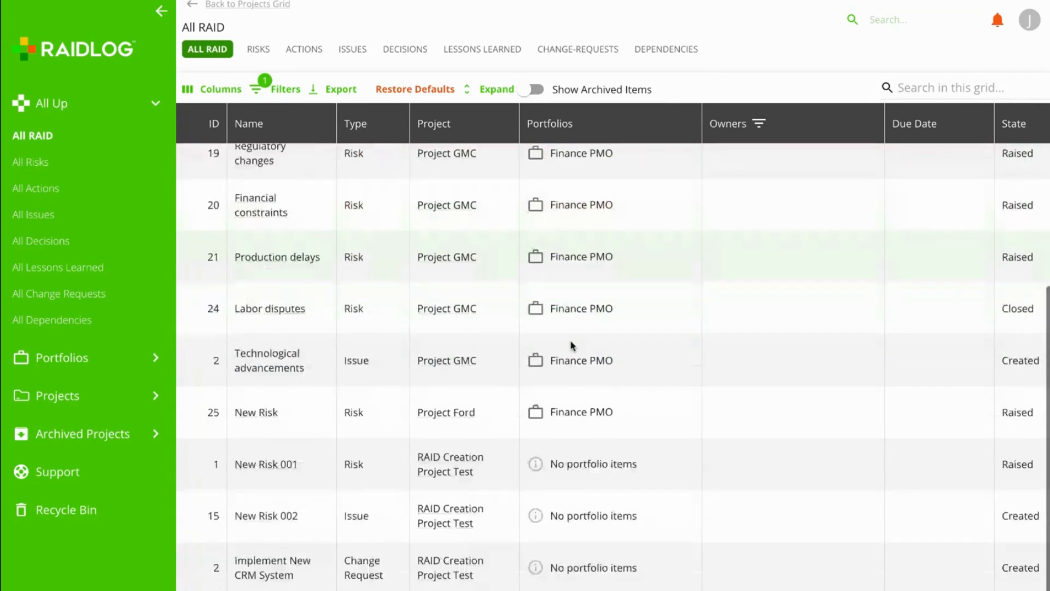
{"action": "scroll", "coordinate": [572, 345], "scroll_direction": "up", "scroll_amount": 5}
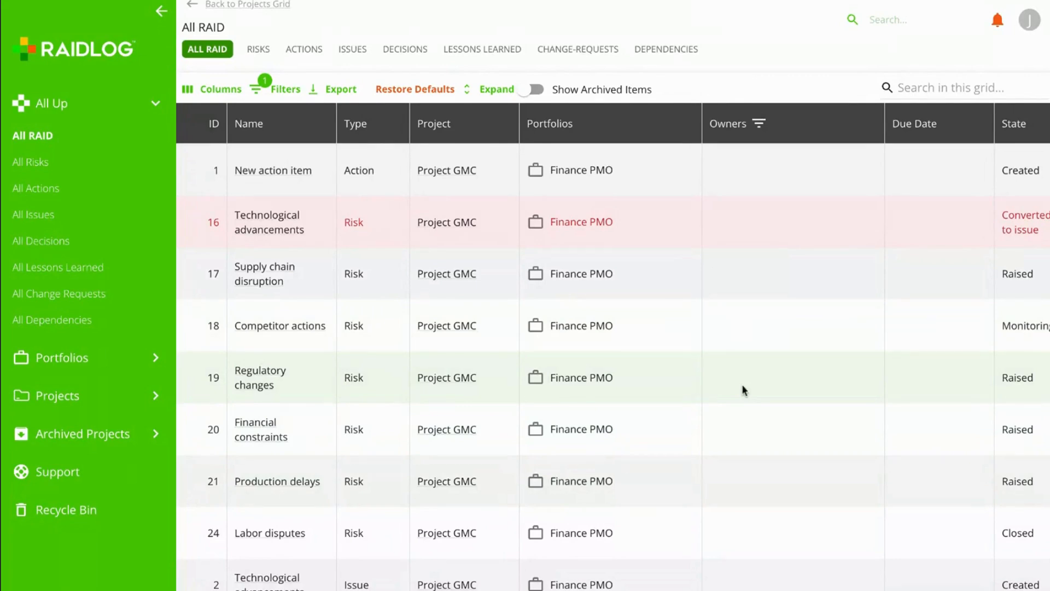
{"action": "left_click", "coordinate": [264, 92]}
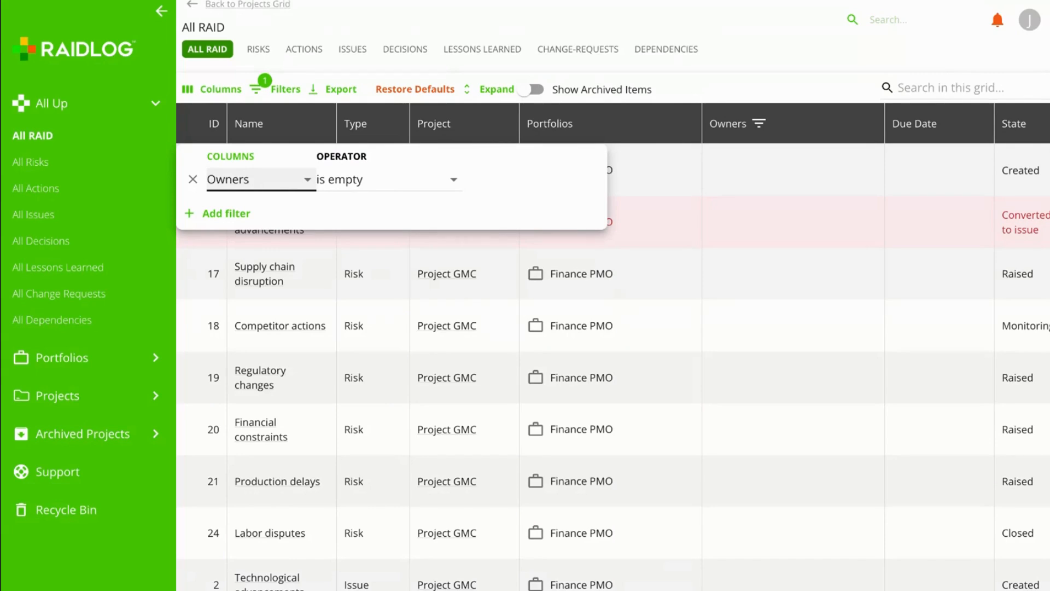
- Change the filter to Tags 'contains (text)' 'dem' and review the six matches
{"action": "left_click", "coordinate": [301, 199]}
{"action": "left_click", "coordinate": [398, 183]}
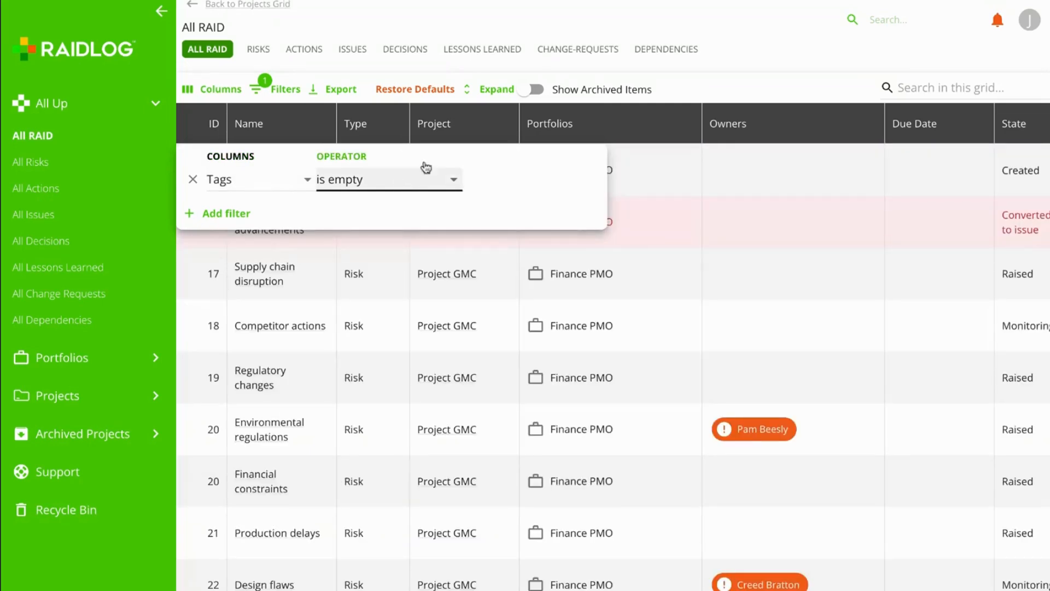
{"action": "left_click", "coordinate": [421, 189]}
{"action": "left_click", "coordinate": [495, 177]}
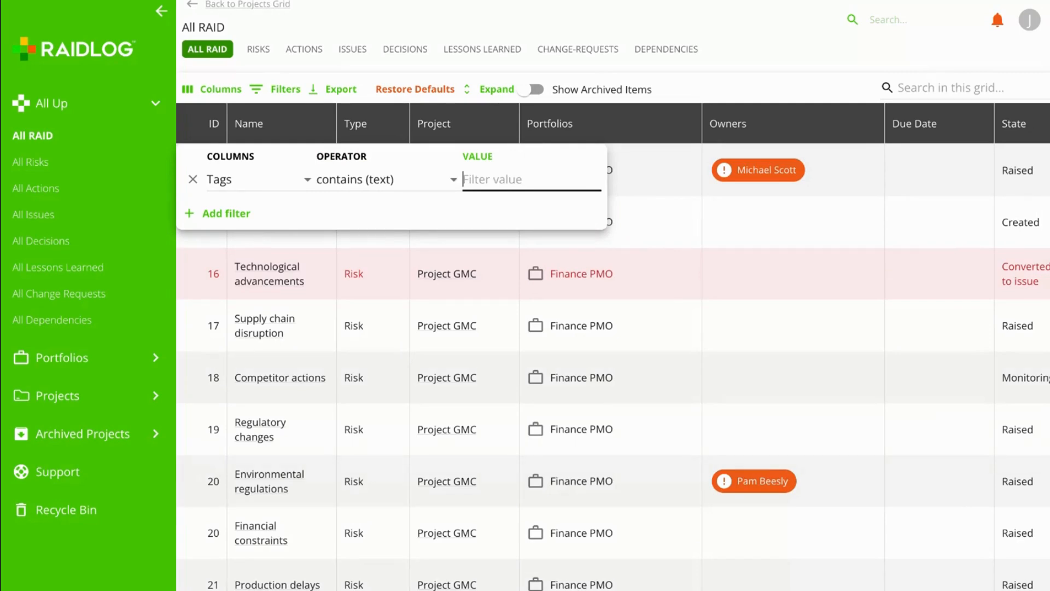
{"action": "type", "text": "demo"}
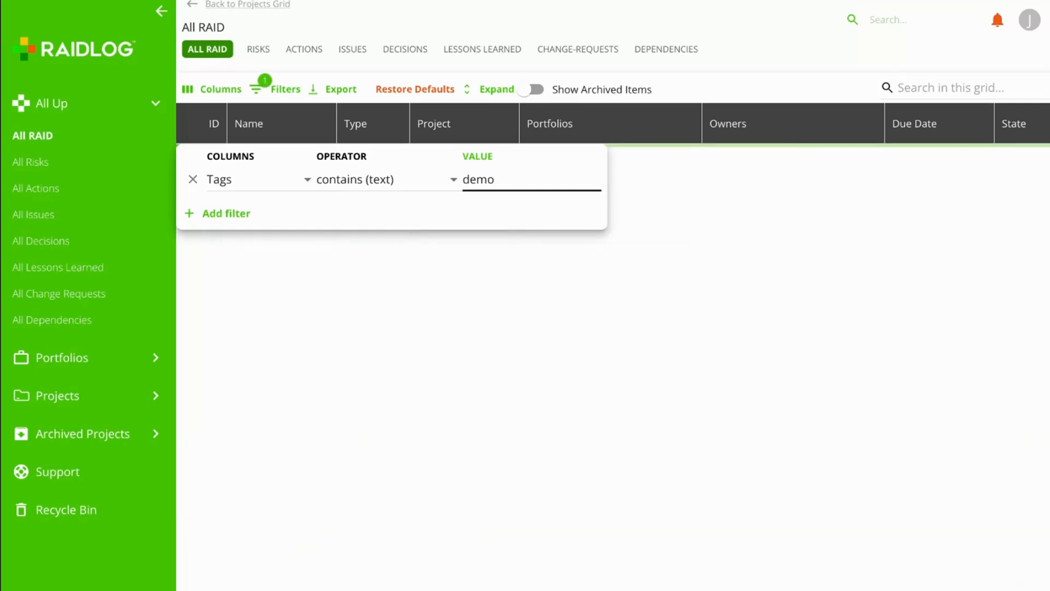
{"action": "key", "text": "BackSpace"}
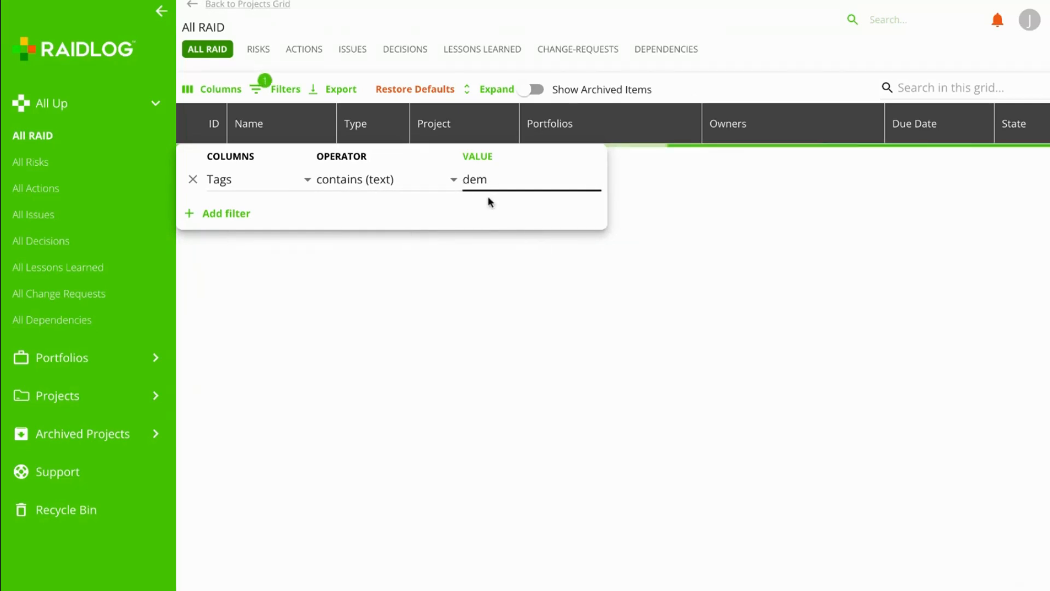
{"action": "left_click", "coordinate": [744, 55]}
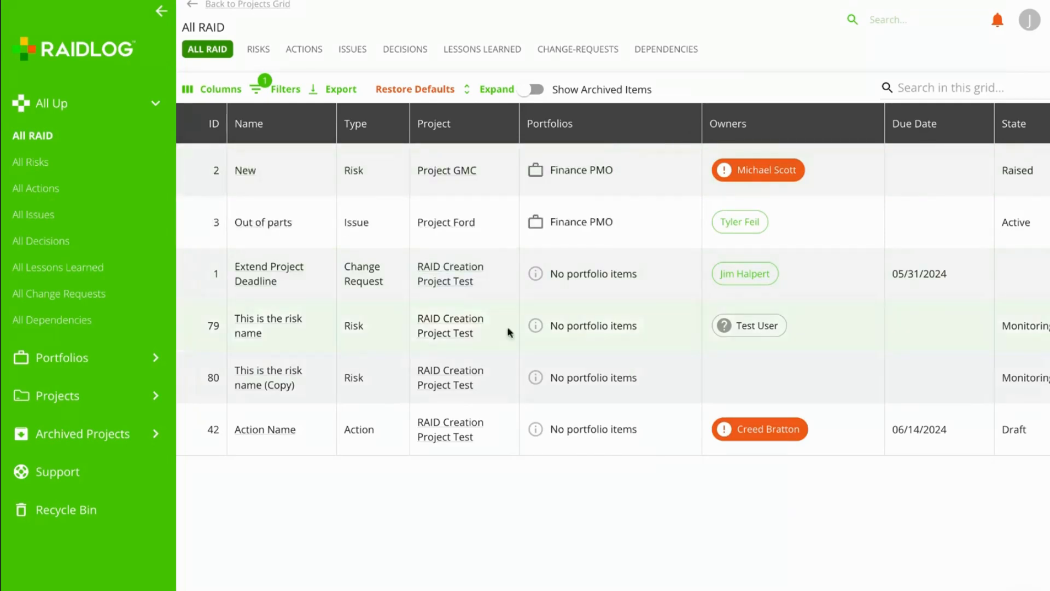
{"action": "scroll", "coordinate": [632, 268], "scroll_direction": "right", "scroll_amount": 5}
{"action": "scroll", "coordinate": [632, 268], "scroll_direction": "right", "scroll_amount": 4}
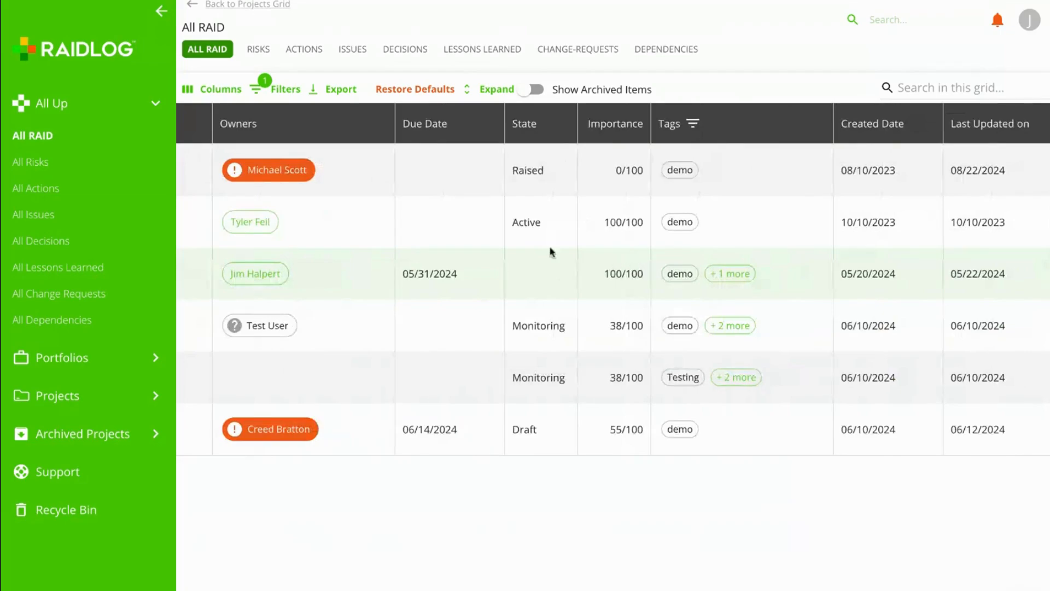
{"action": "scroll", "coordinate": [513, 250], "scroll_direction": "left", "scroll_amount": 2}
{"action": "scroll", "coordinate": [514, 251], "scroll_direction": "left", "scroll_amount": 4}
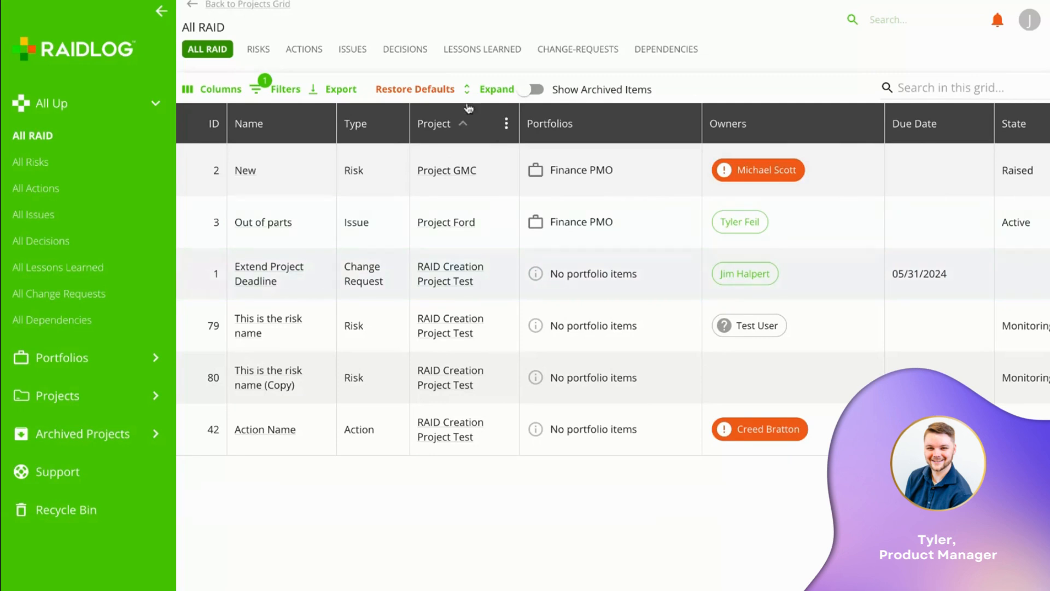
- Open Mobile App Update's App Feature Enhancement decision and display its options
{"action": "left_click", "coordinate": [91, 392]}
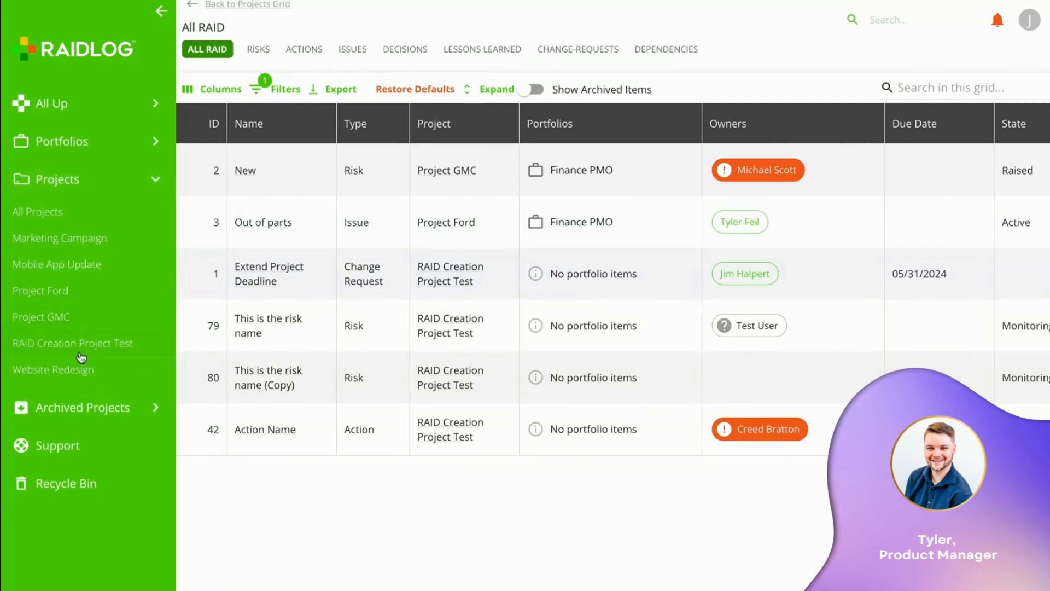
{"action": "left_click", "coordinate": [82, 269]}
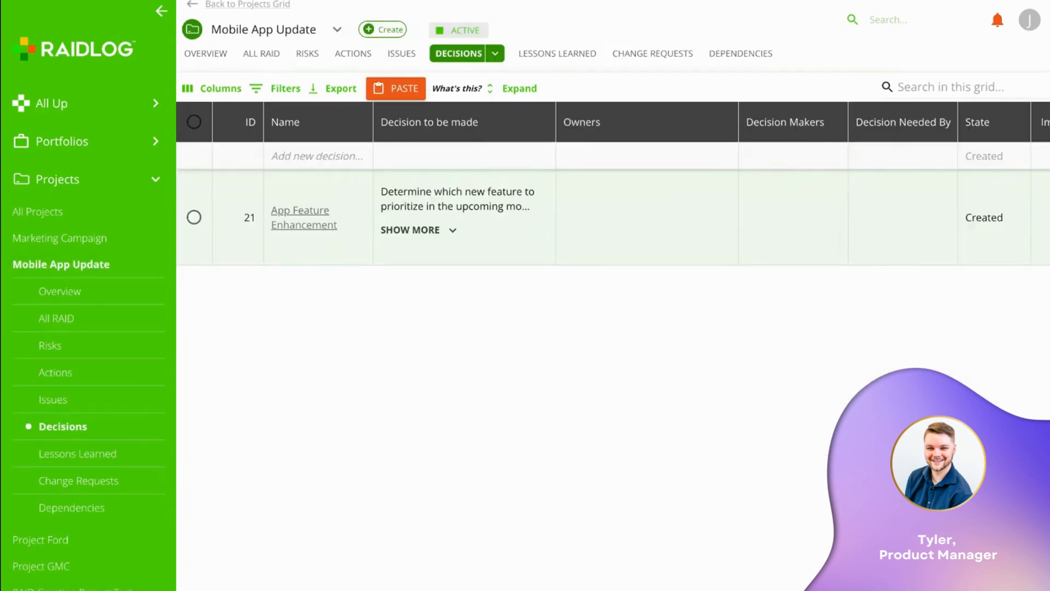
{"action": "left_click", "coordinate": [304, 218]}
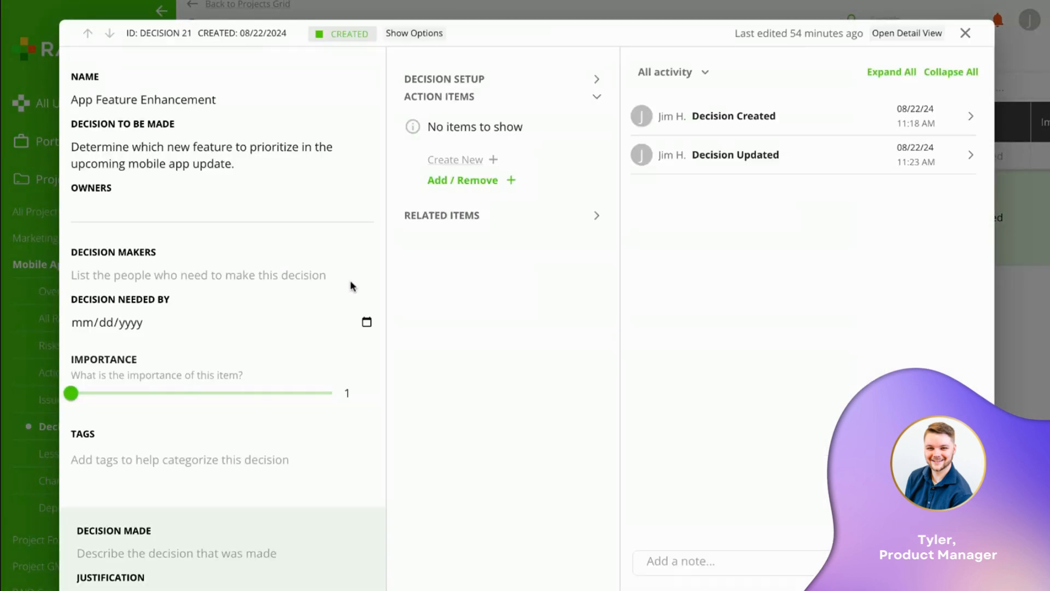
{"action": "left_click", "coordinate": [421, 34]}
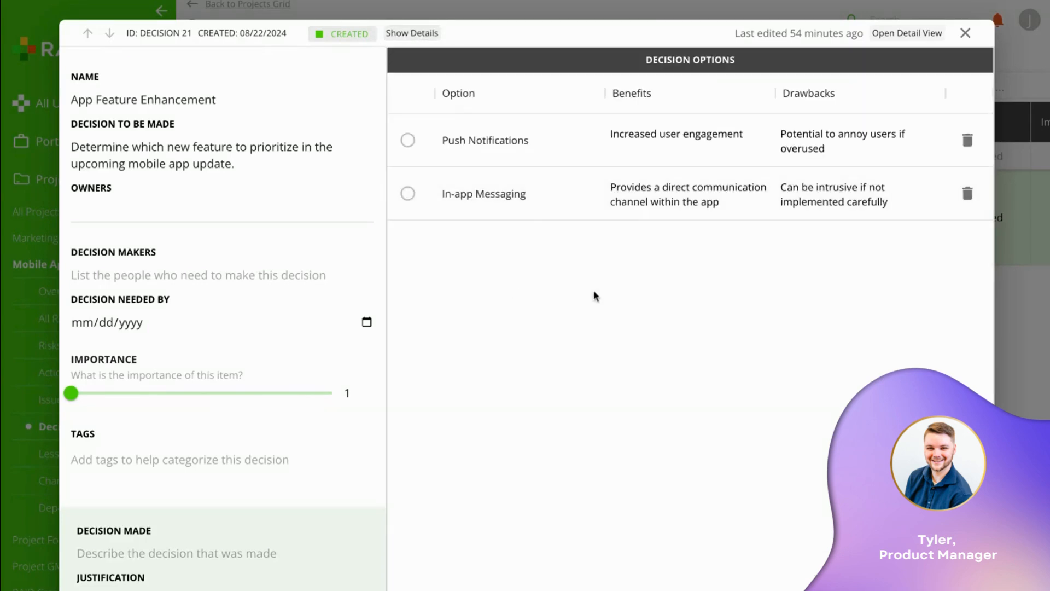
- Mark Push Notifications as Selected and check the auto-filled Decision Made and Justification
{"action": "left_click", "coordinate": [409, 143]}
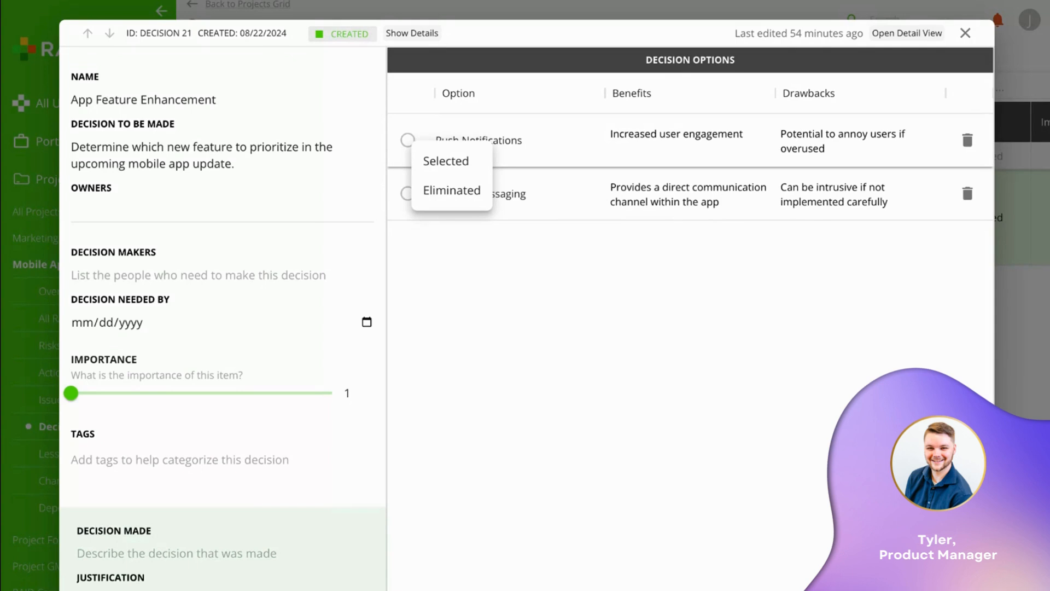
{"action": "left_click", "coordinate": [441, 163]}
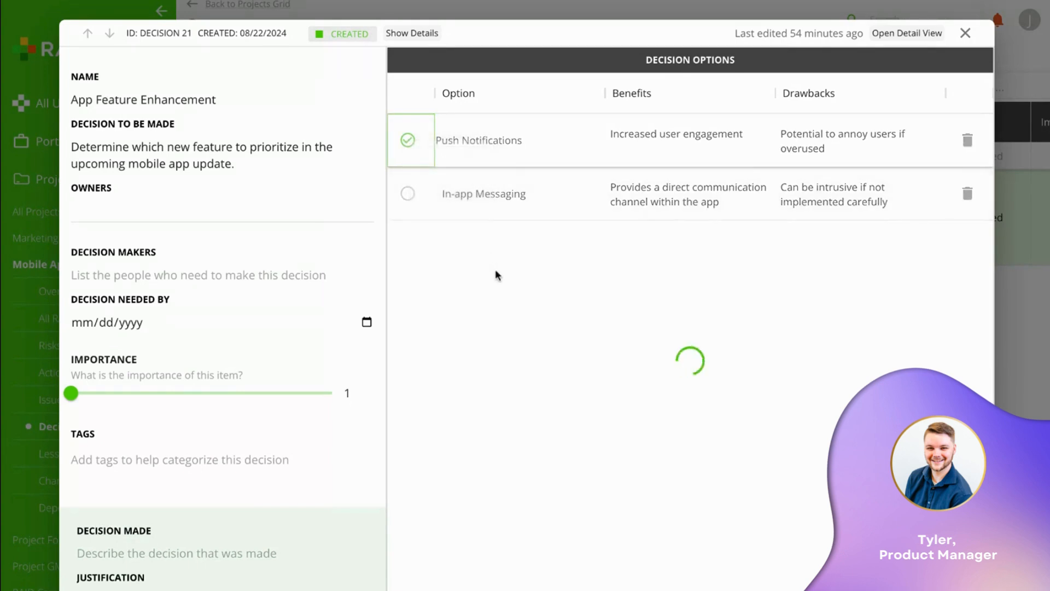
{"action": "scroll", "coordinate": [246, 290], "scroll_direction": "down", "scroll_amount": 3}
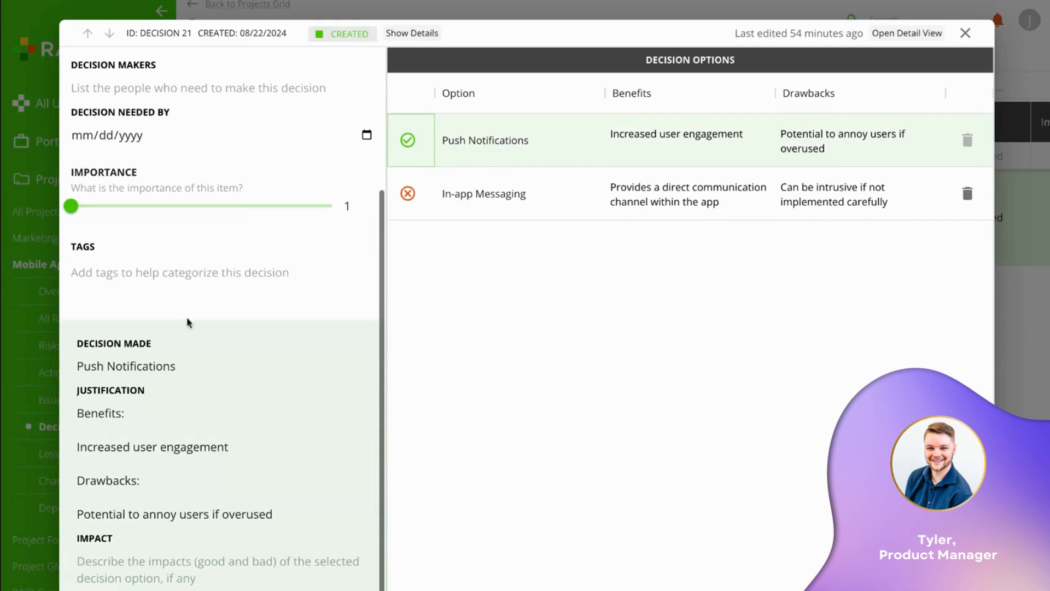
{"action": "left_click", "coordinate": [78, 372]}
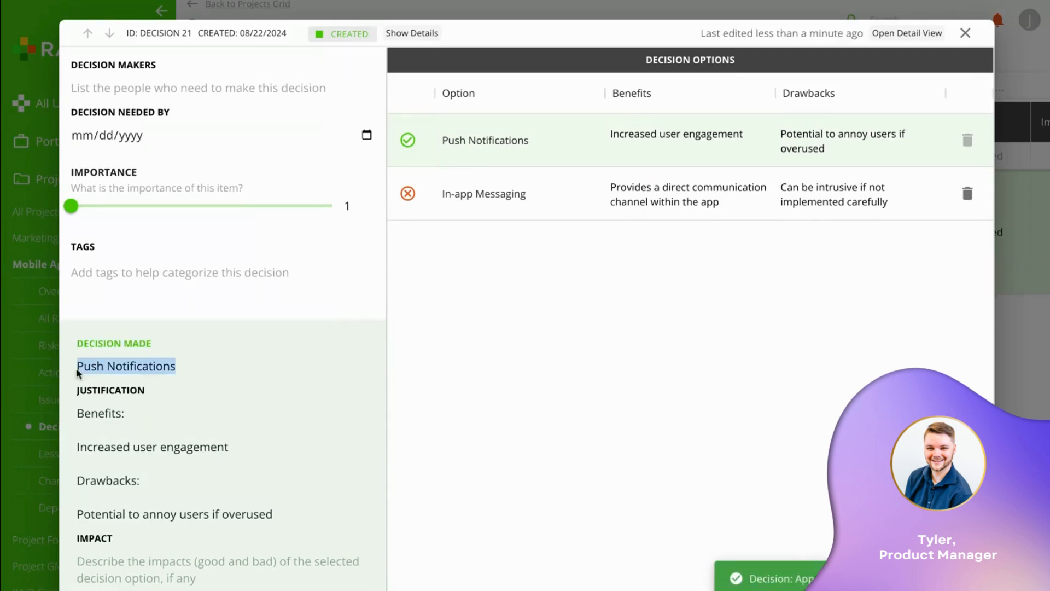
{"action": "left_click", "coordinate": [112, 422]}
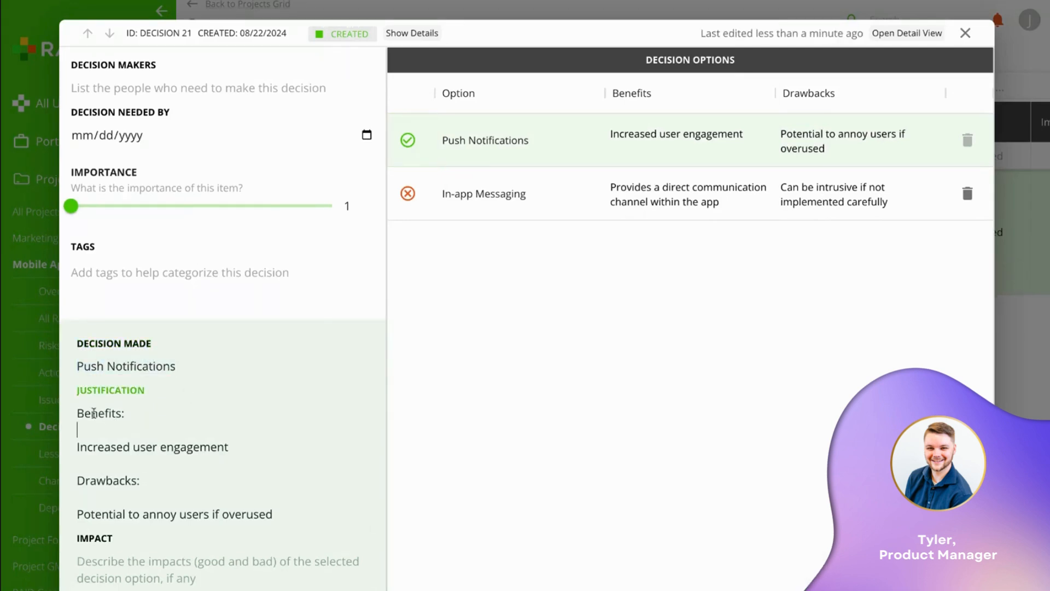